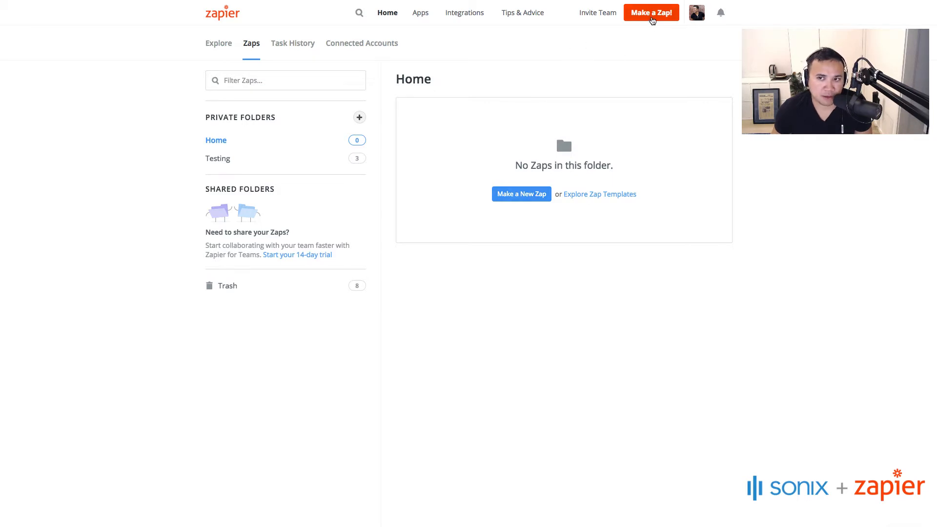
- Create a new zap with Dropbox as the trigger app and New File in Folder as its trigger
left_click(526, 201)
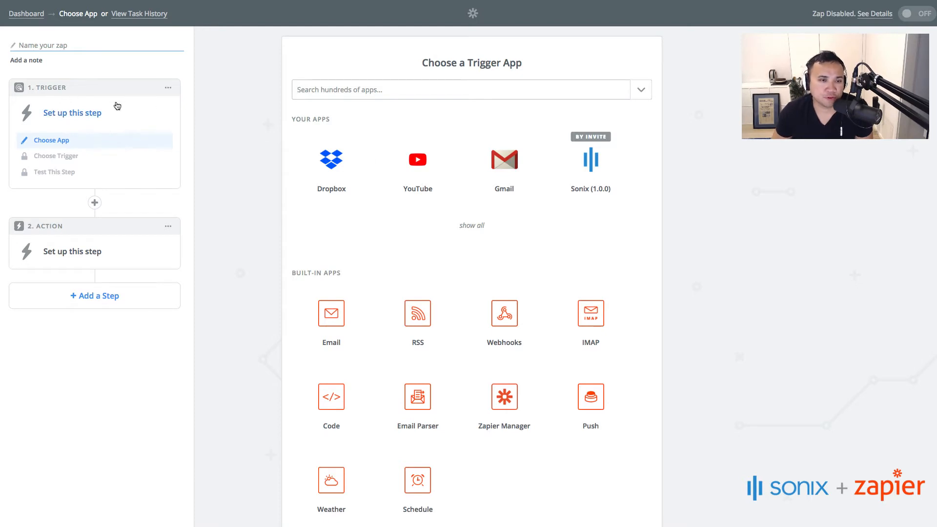
left_click(364, 89)
type("dr")
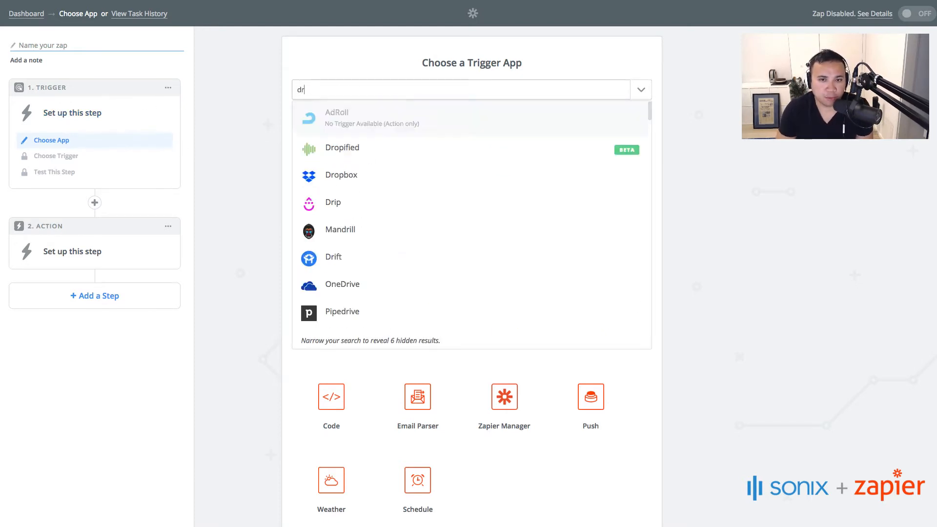
type("opbox")
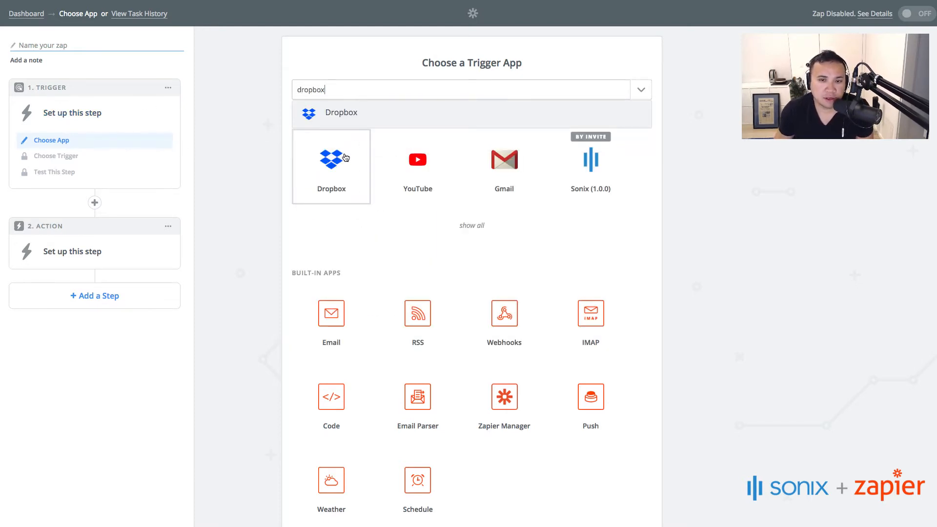
left_click(336, 113)
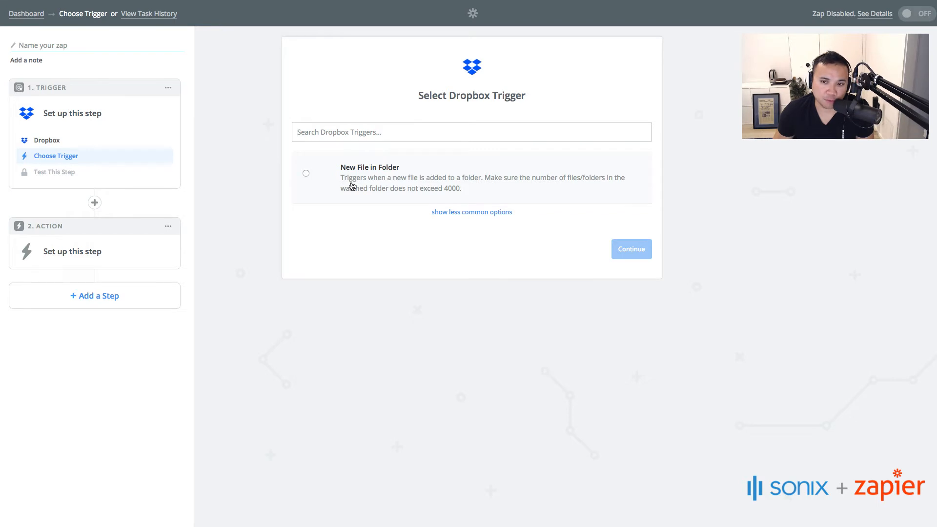
left_click(352, 186)
left_click(627, 248)
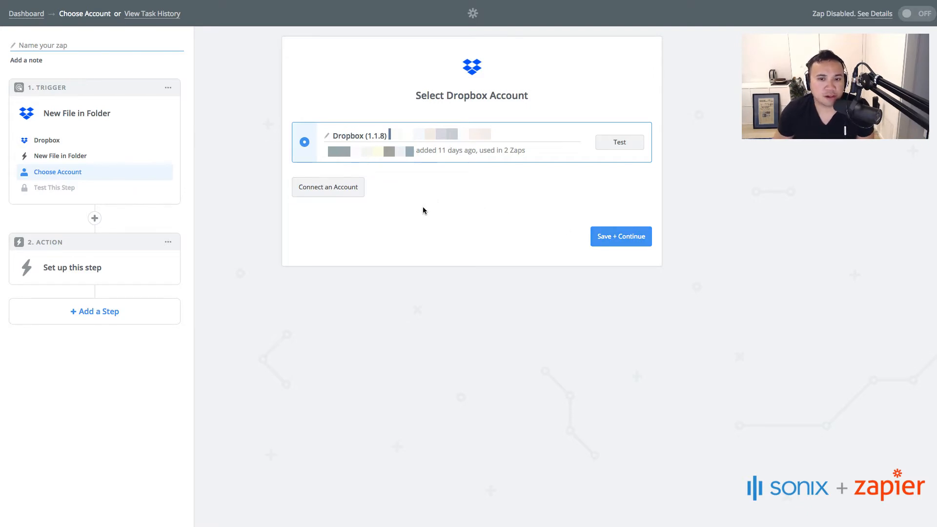
- Test the already connected Dropbox account and save it as the trigger's account
left_click(345, 196)
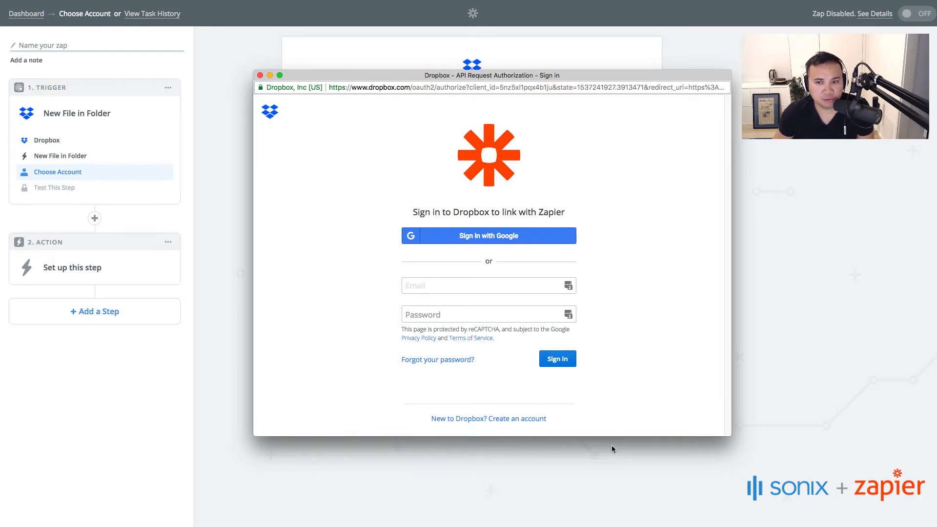
left_click(260, 76)
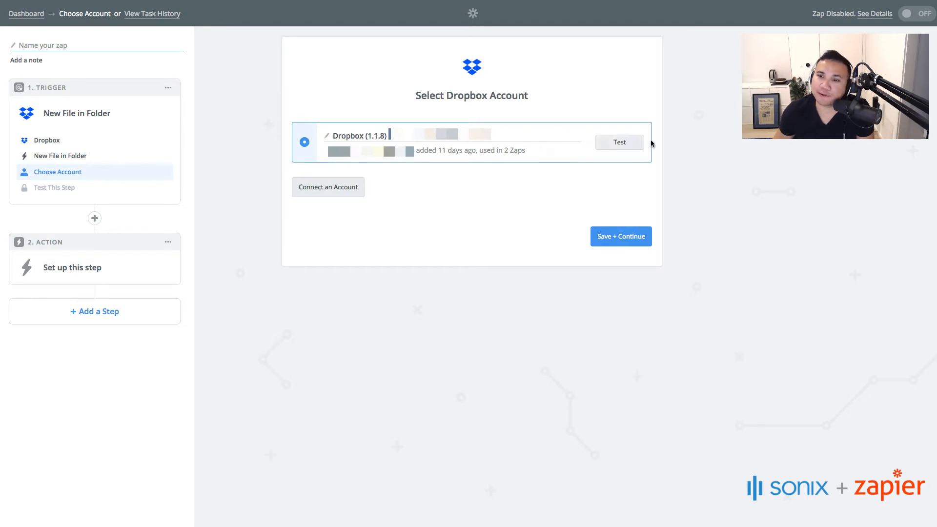
left_click(623, 145)
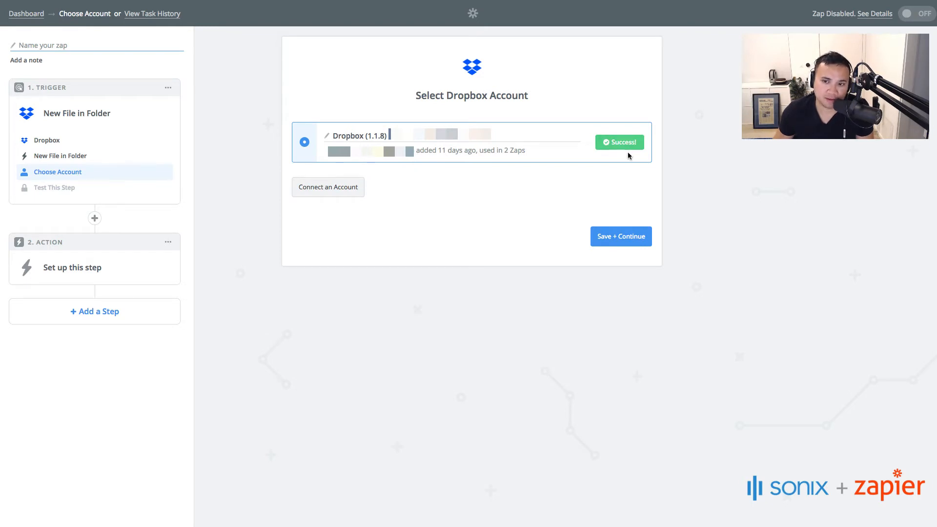
left_click(627, 242)
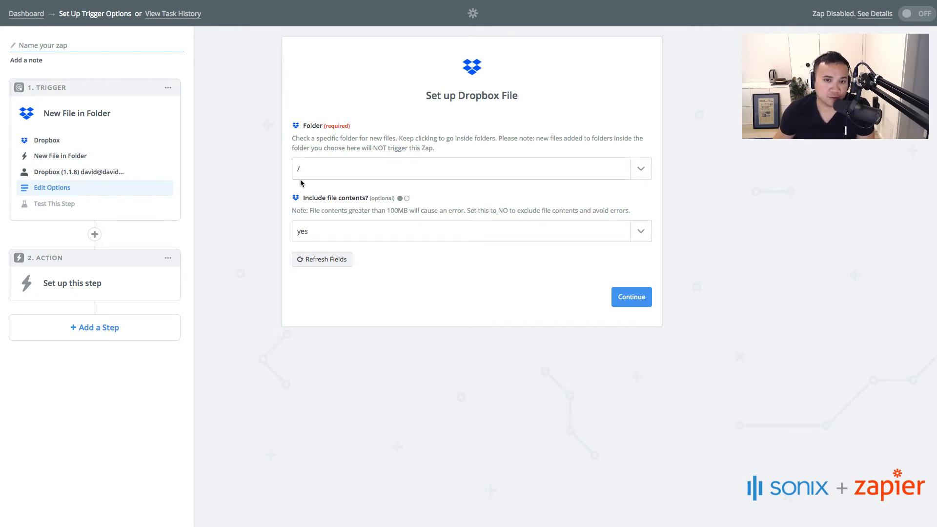
- Set the trigger's watched folder to /Sonix Uploaded Audio and proceed to the trigger test
left_click(642, 171)
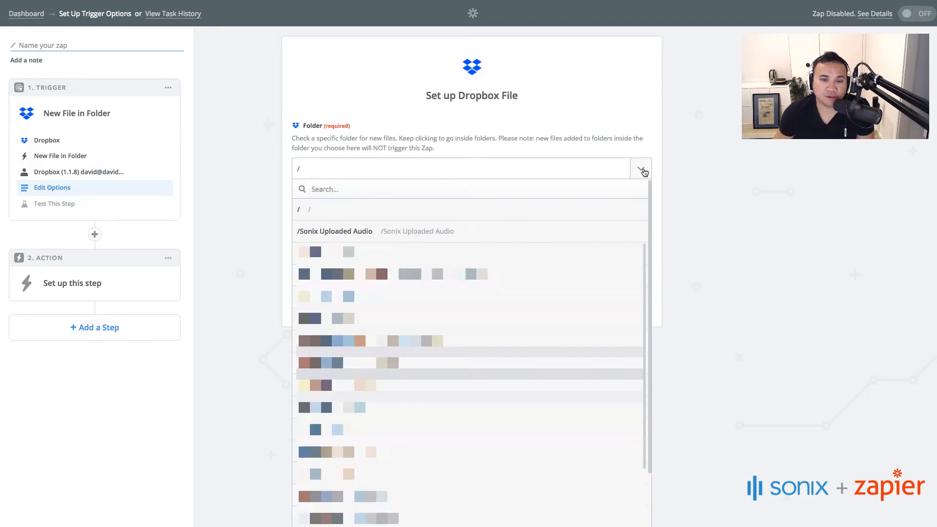
left_click(456, 232)
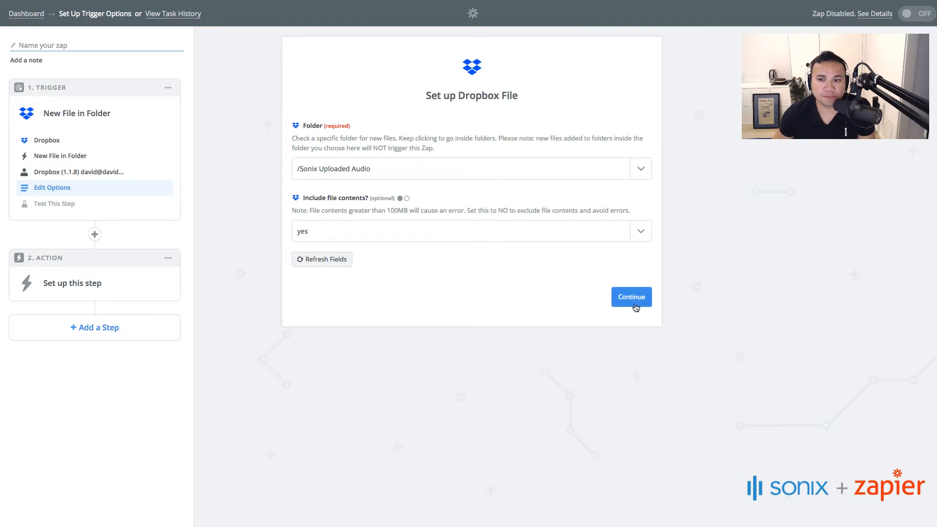
left_click(633, 298)
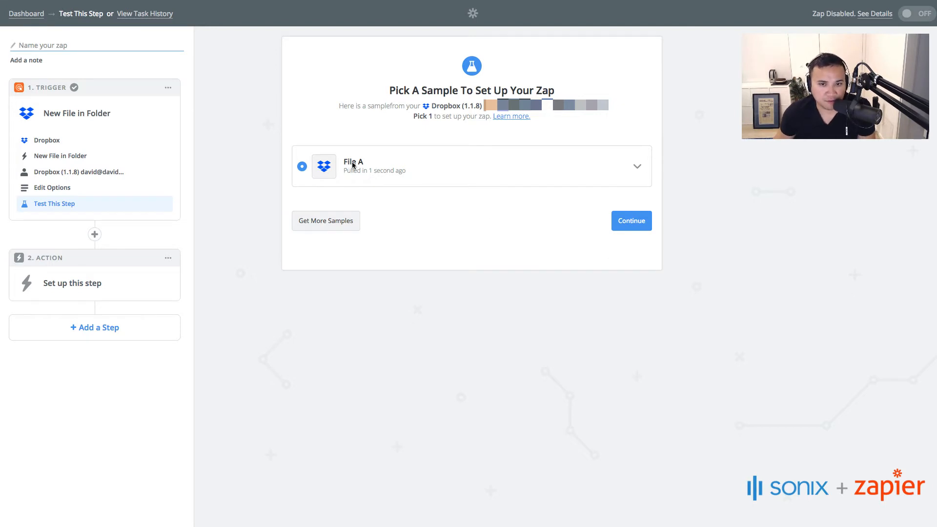
- Review the field data of the File A sample and accept it as the trigger's sample
left_click(639, 170)
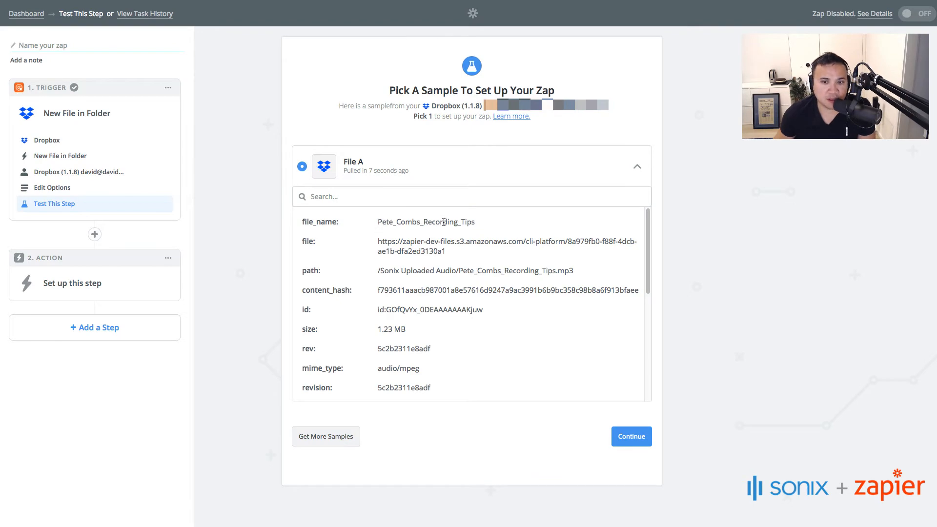
scroll(453, 322, "down", 10)
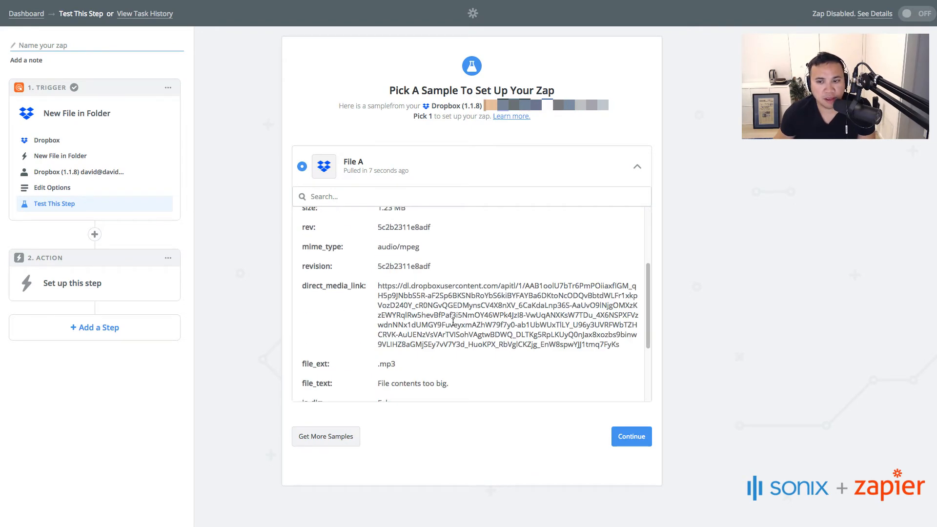
scroll(453, 322, "up", 9)
scroll(453, 322, "up", 1)
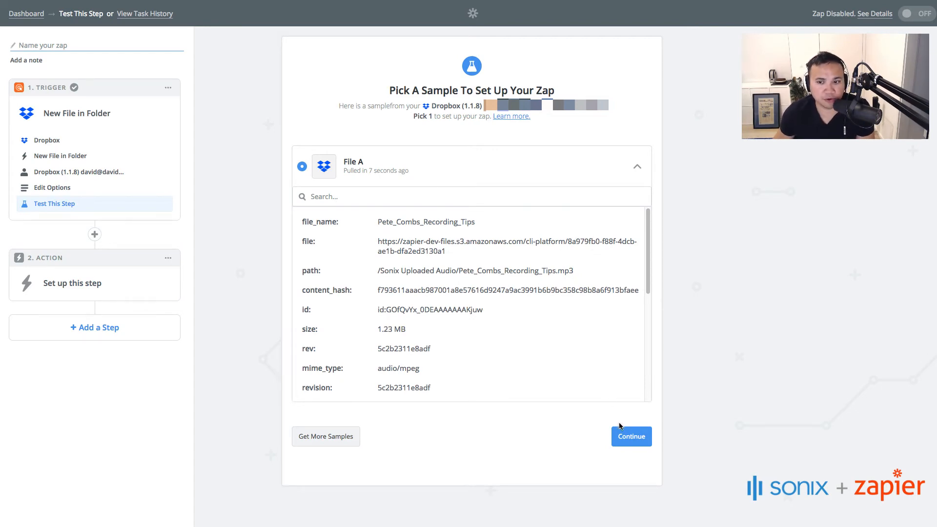
left_click(634, 438)
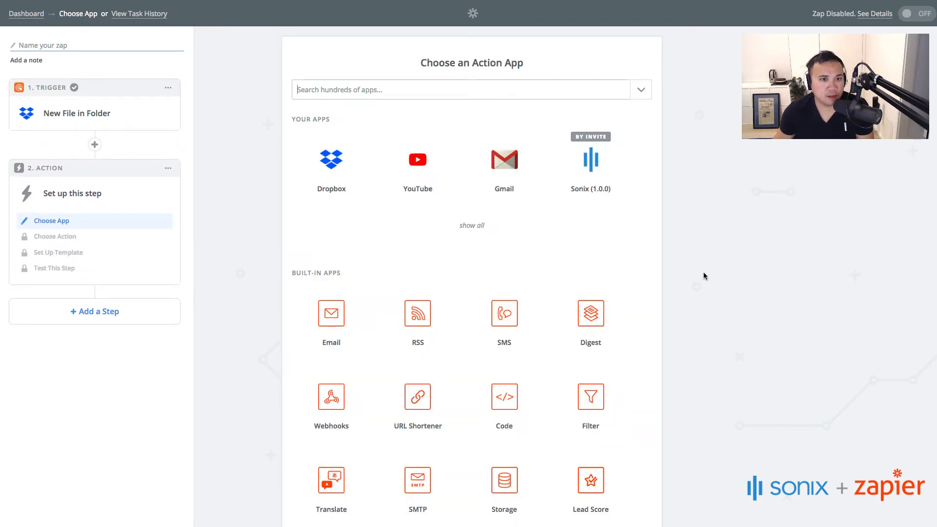
- Set the action app to Sonix (1.0.0) with the Transcribe File action
left_click(357, 90)
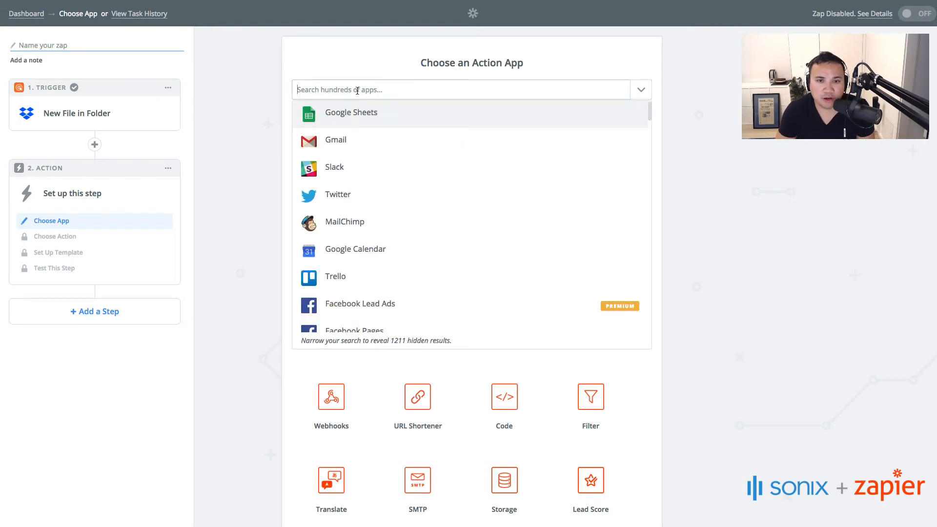
type("sonix")
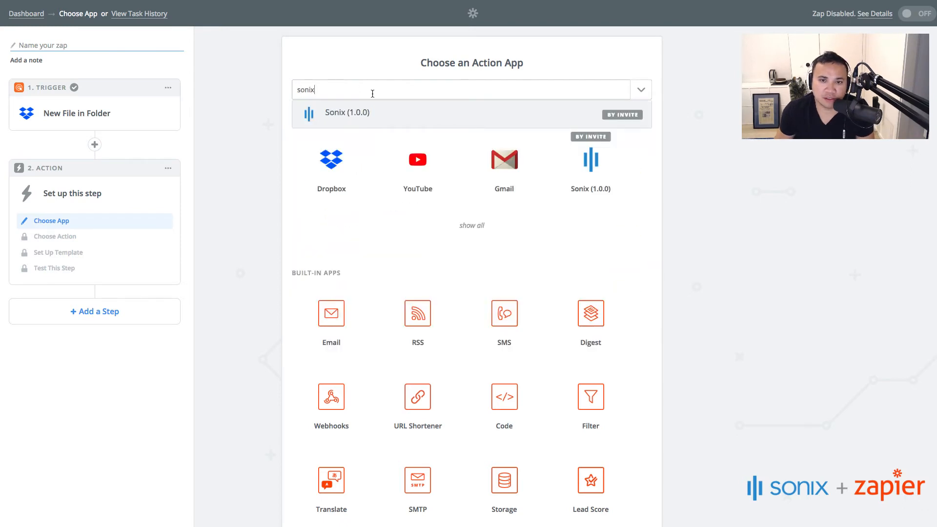
left_click(378, 125)
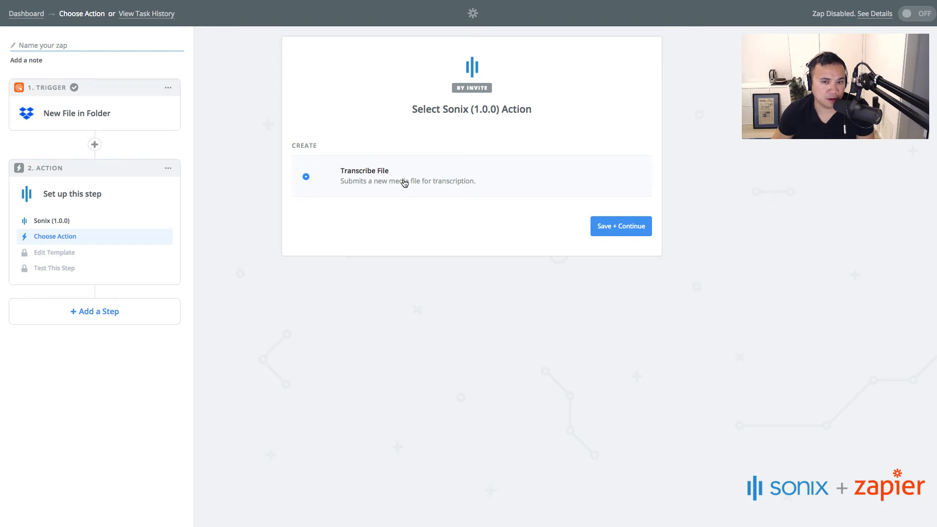
left_click(625, 227)
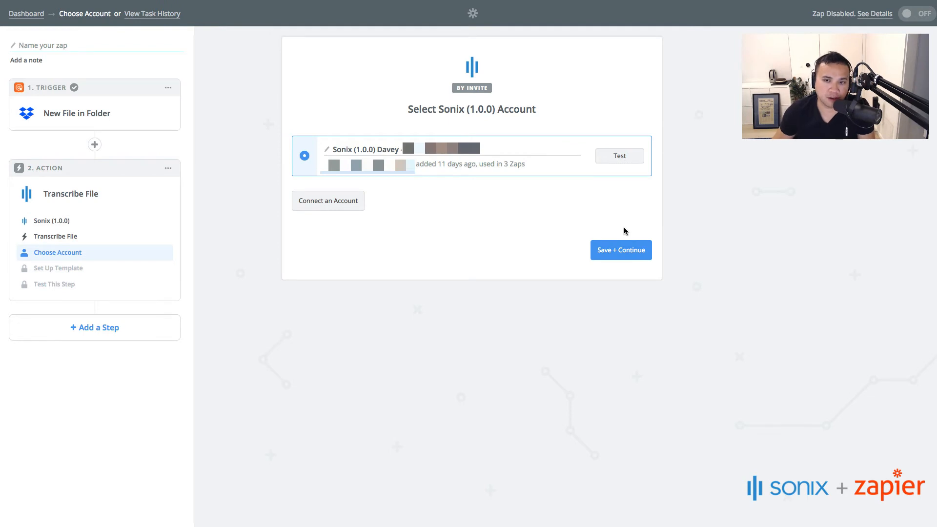
left_click(340, 206)
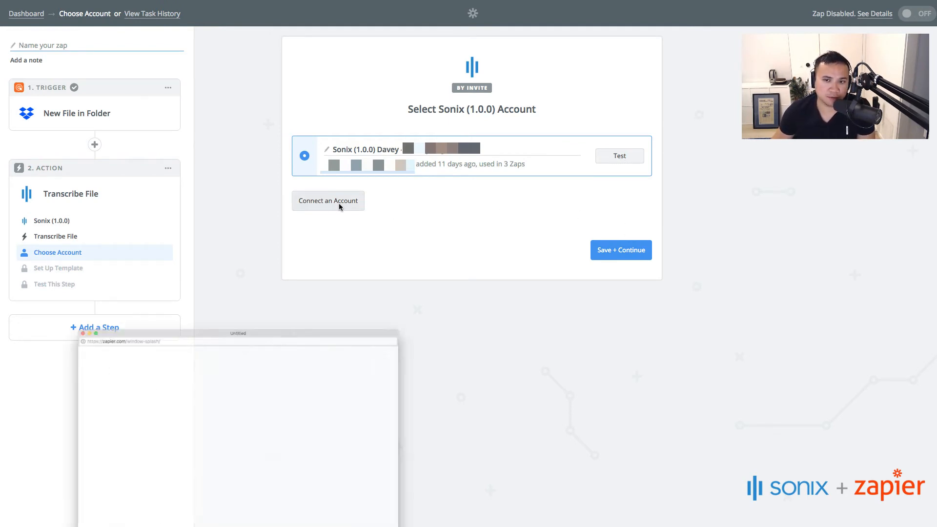
left_click_drag(360, 273, 621, 66)
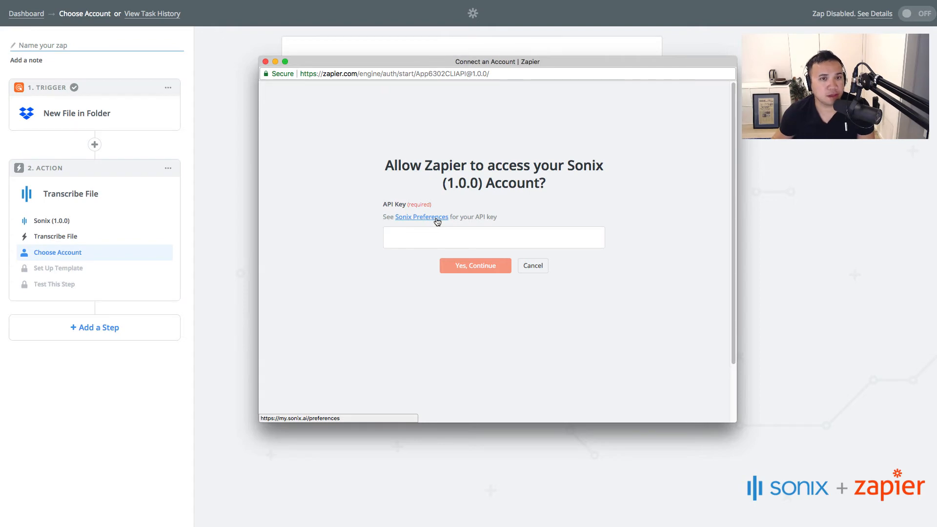
left_click(560, 235)
left_click(489, 268)
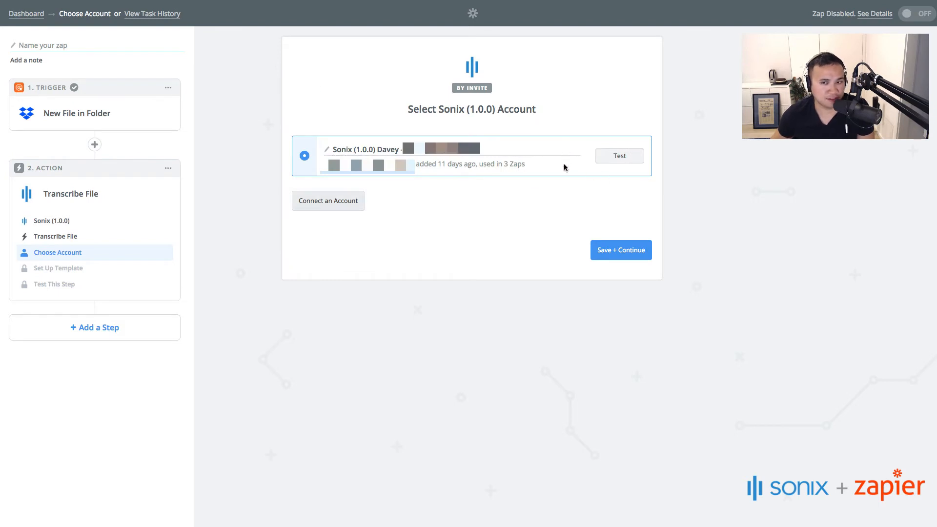
- Test the already connected Sonix account and save it as the action's account
left_click(610, 160)
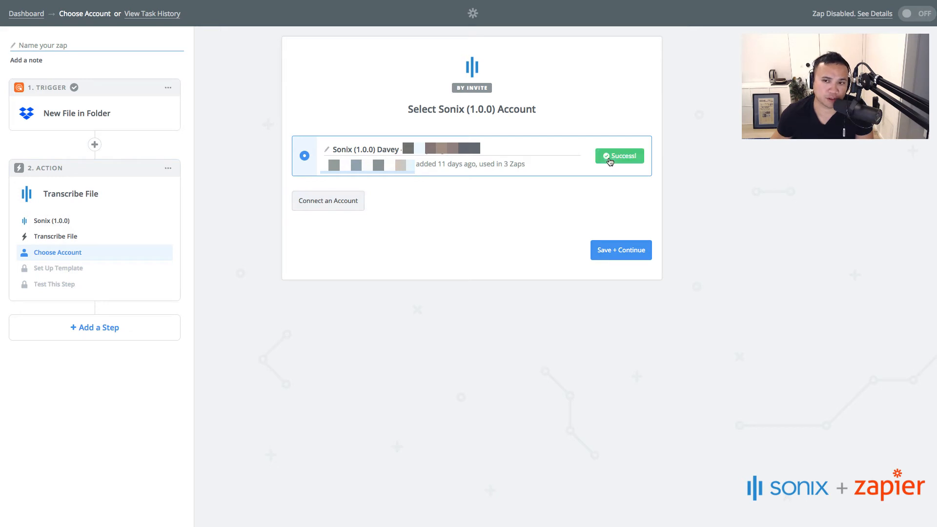
left_click(623, 251)
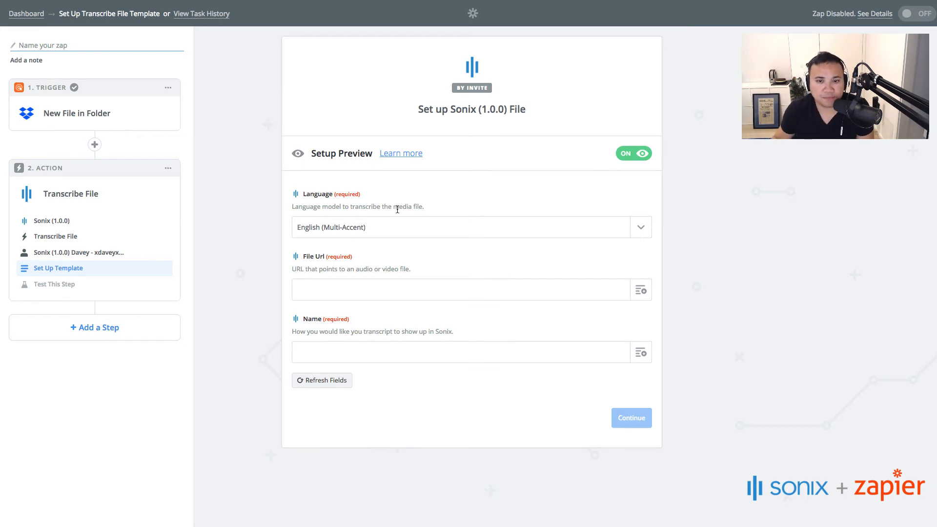
- Set the transcription language to English (American) and map File Url to the Dropbox step's Direct Media Link
left_click(638, 235)
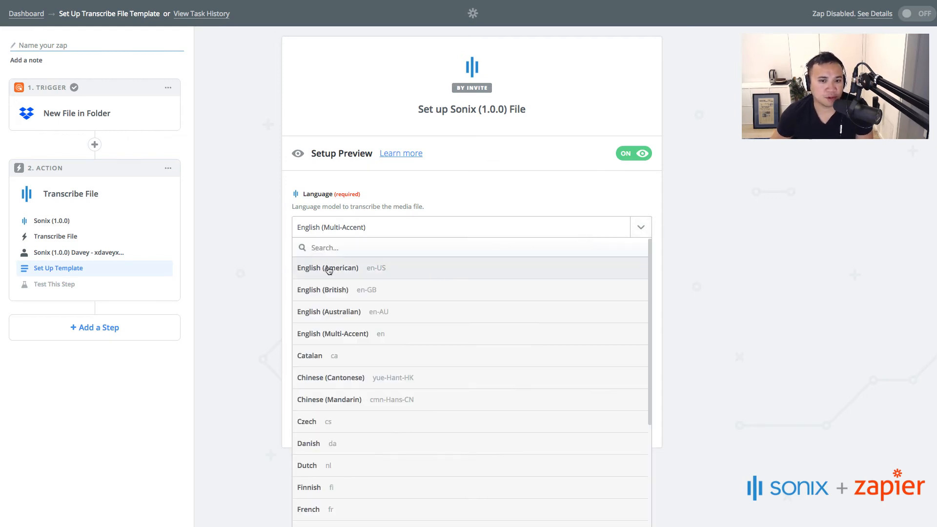
left_click(412, 277)
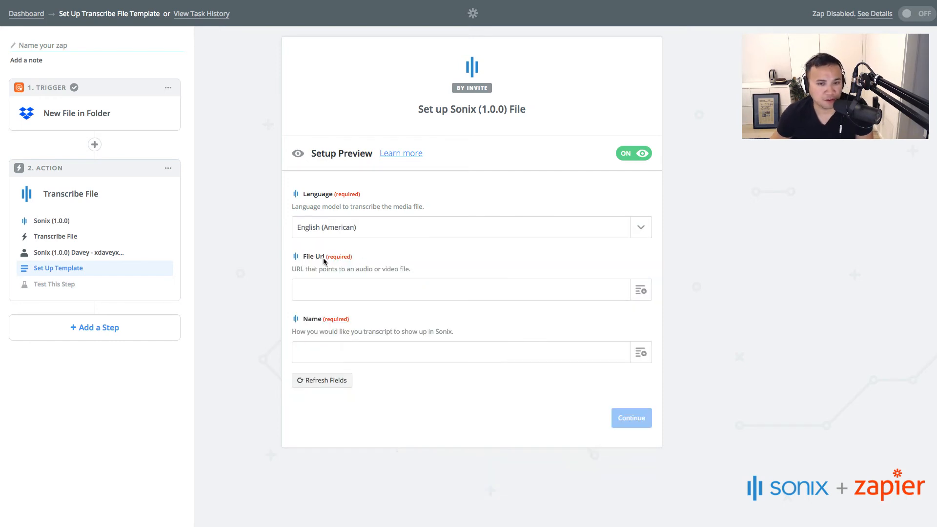
left_click(640, 291)
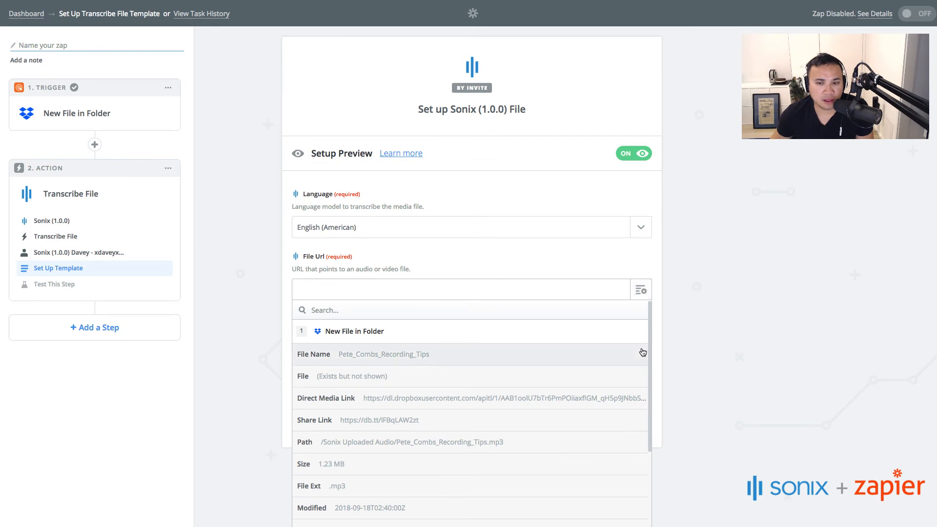
left_click(562, 399)
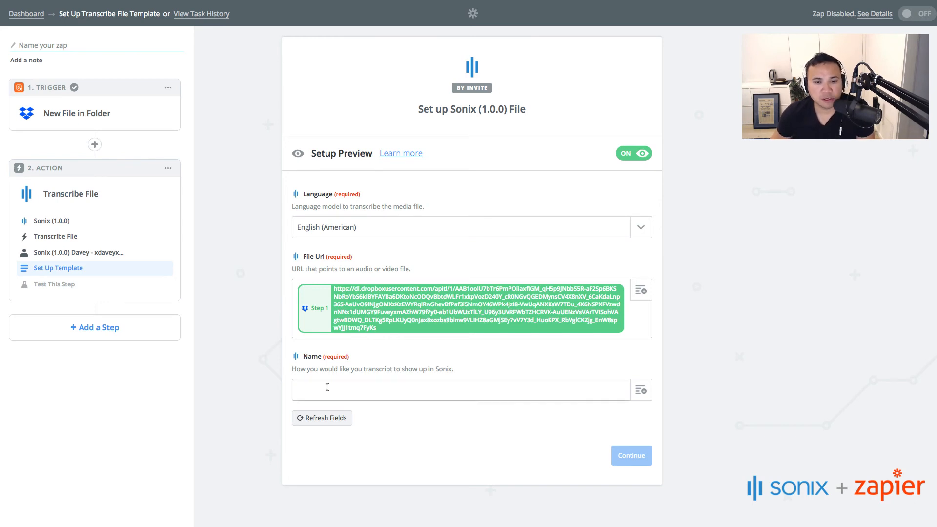
- Set the transcript Name to the Dropbox step's File Name followed by "- Uploaded via Zapier"
left_click(639, 390)
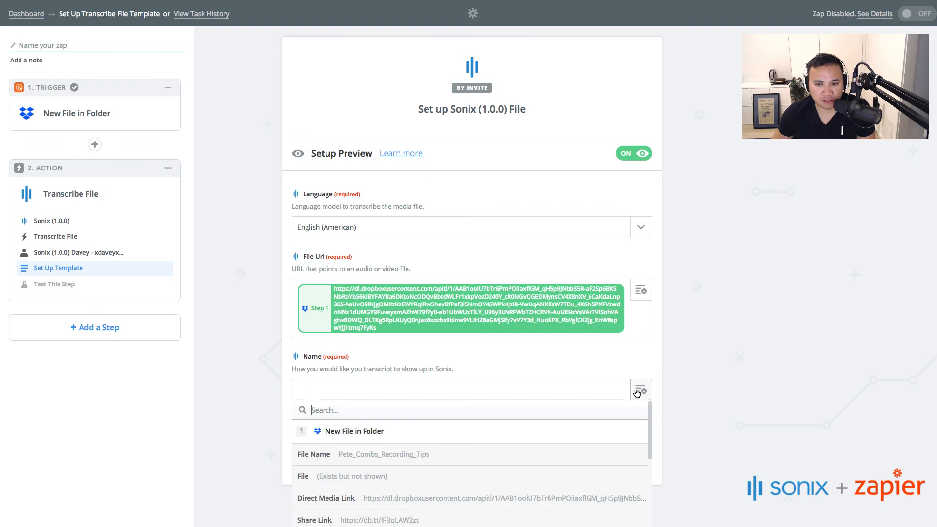
left_click(341, 457)
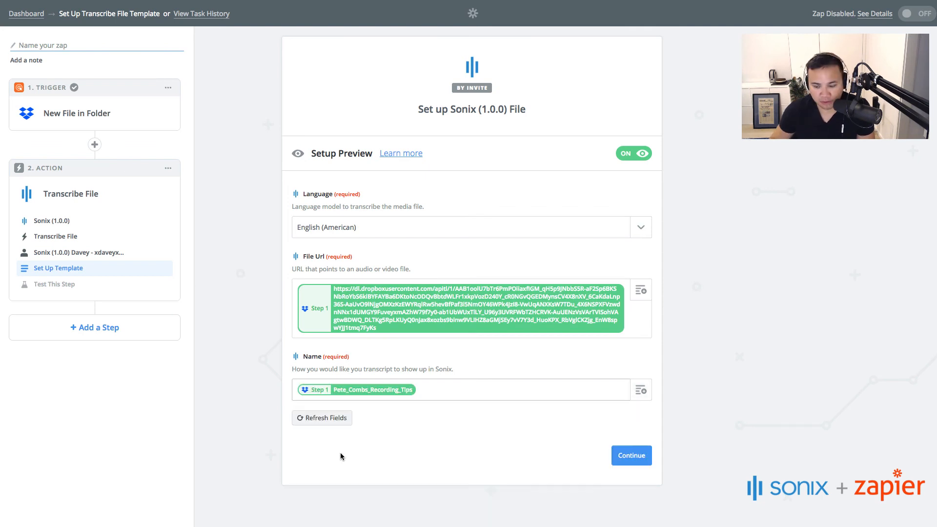
type("- Upload")
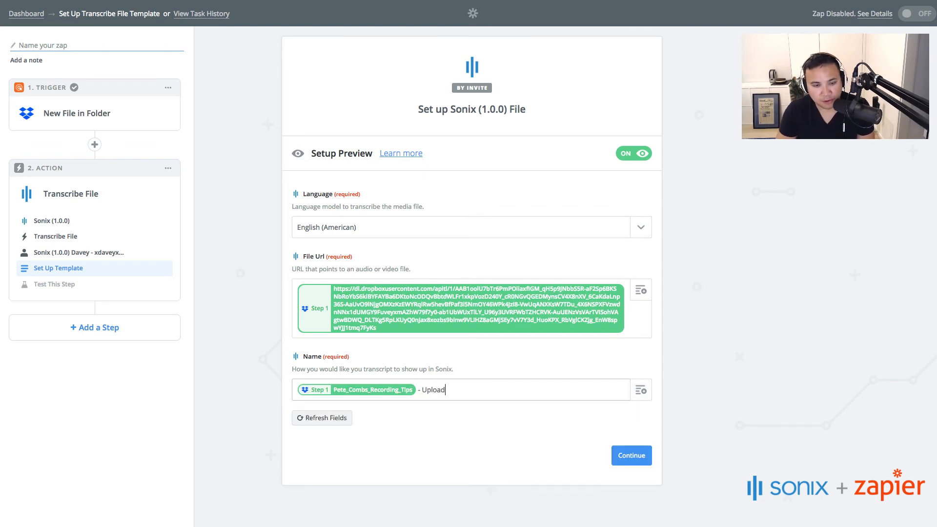
type("ed via API")
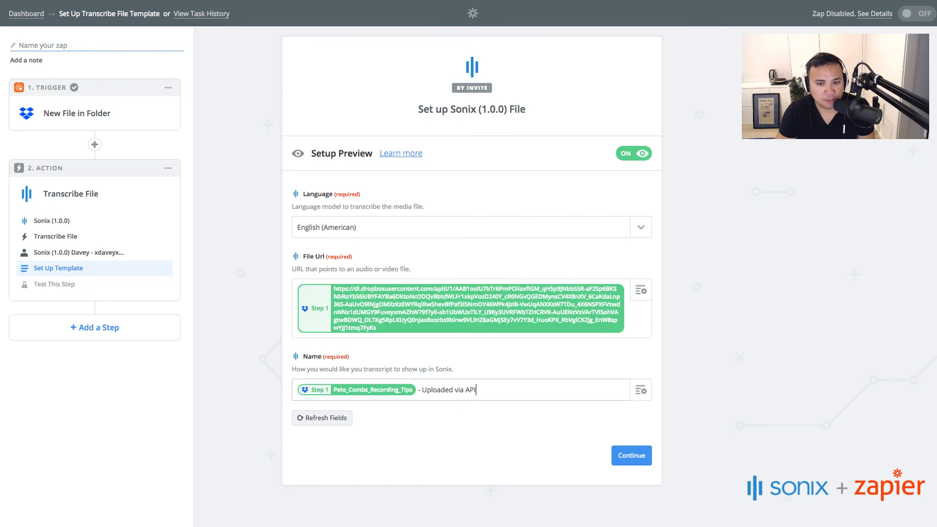
key("BackSpace")
key("BackSpace")
key("BackSpace")
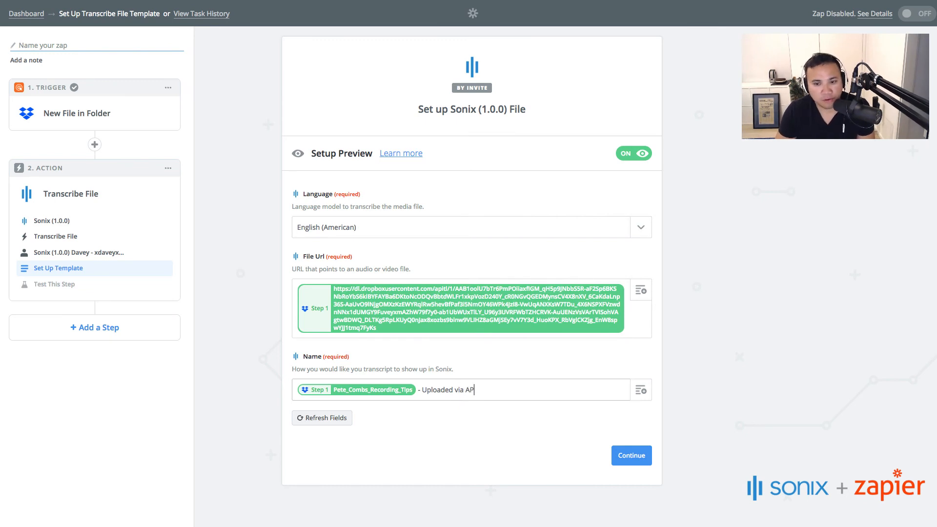
type("Zapier")
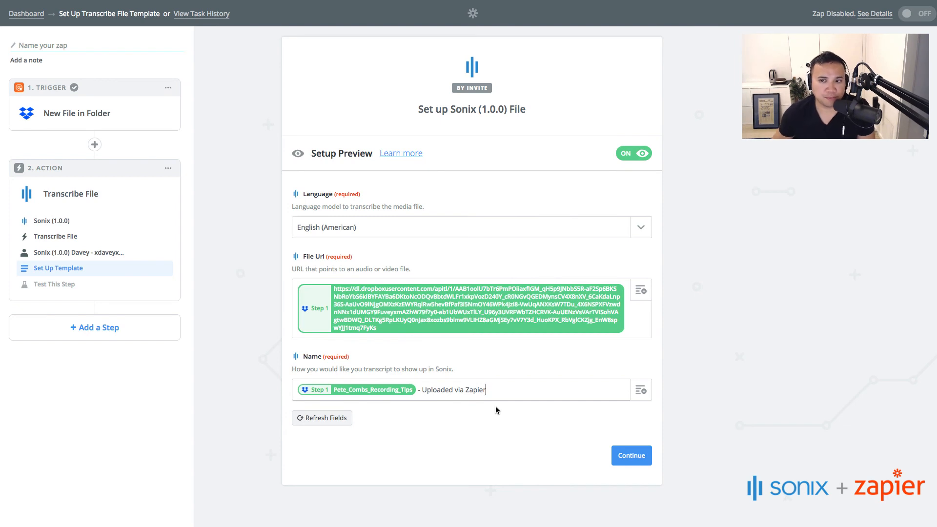
- Save the Sonix template, skip the step's test, and finish the zap setup
left_click(626, 456)
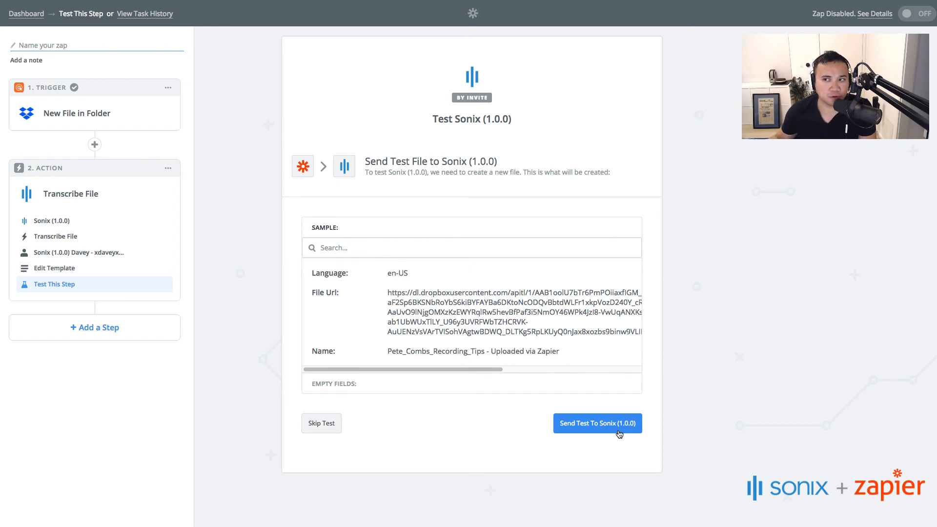
left_click(322, 423)
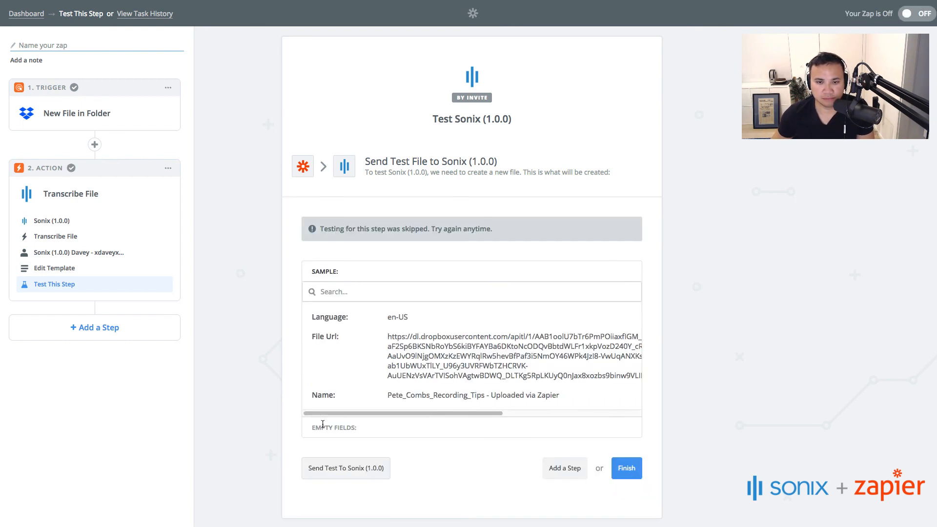
left_click(627, 469)
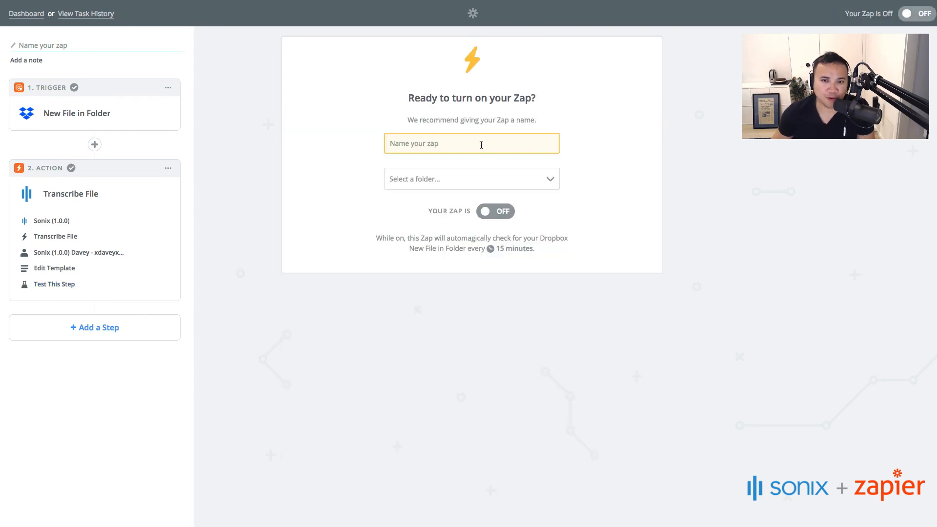
- Name the zap "Upload to Dropbox - Transcribe with Sonix" and turn it on
left_click(481, 145)
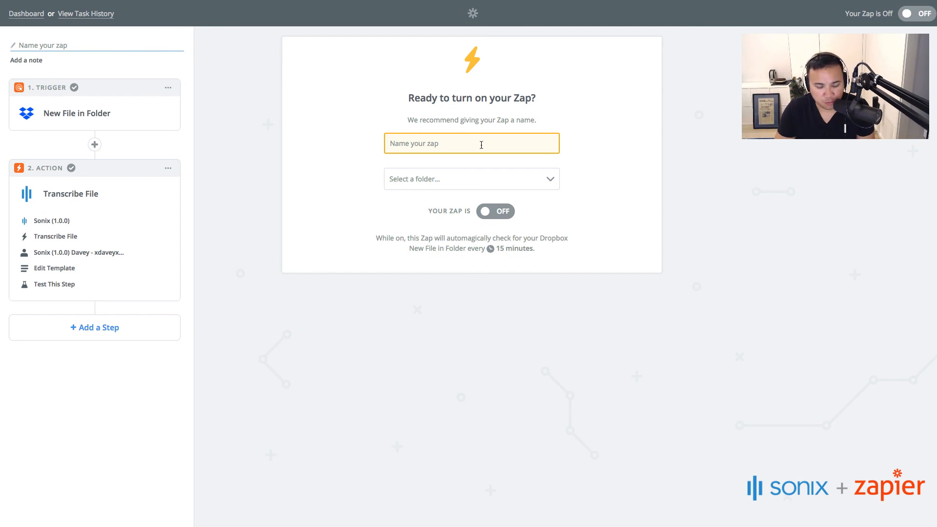
type("Up")
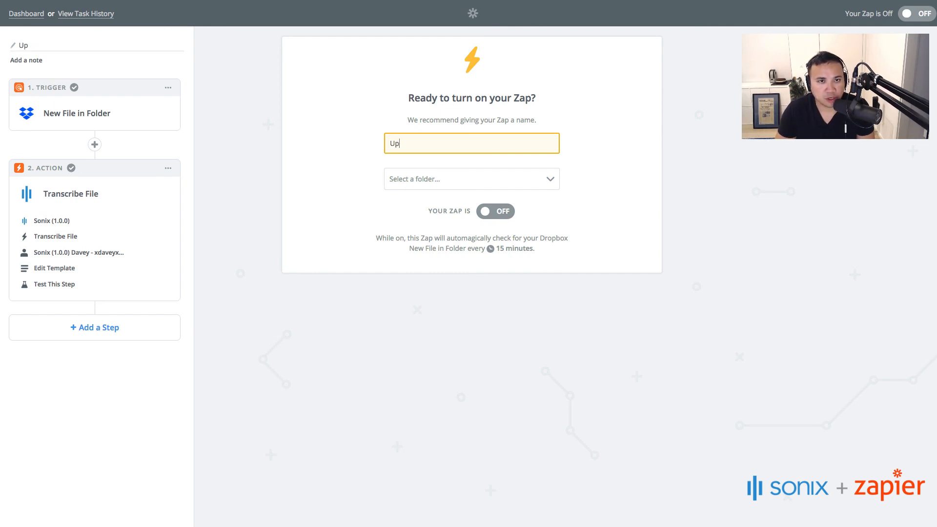
type("load to Dropbox - Tra")
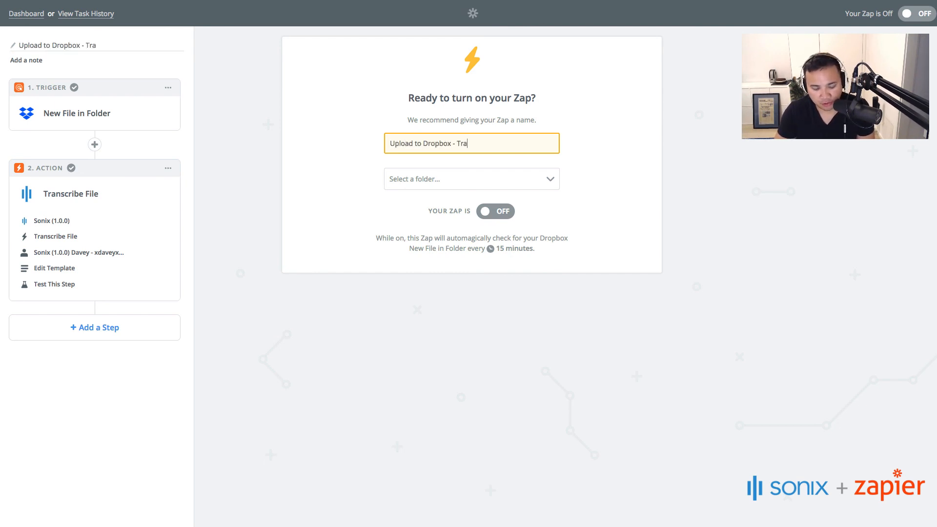
type("nscribe with Sonix")
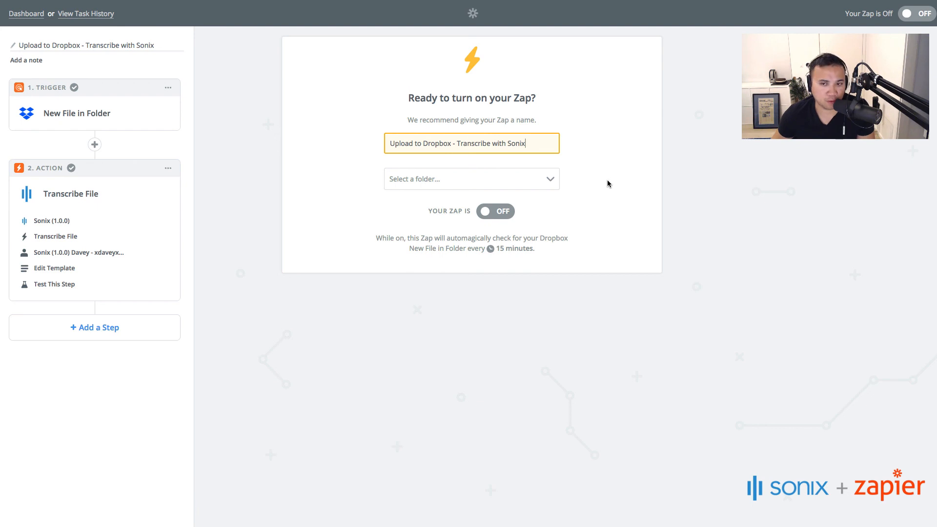
left_click(499, 212)
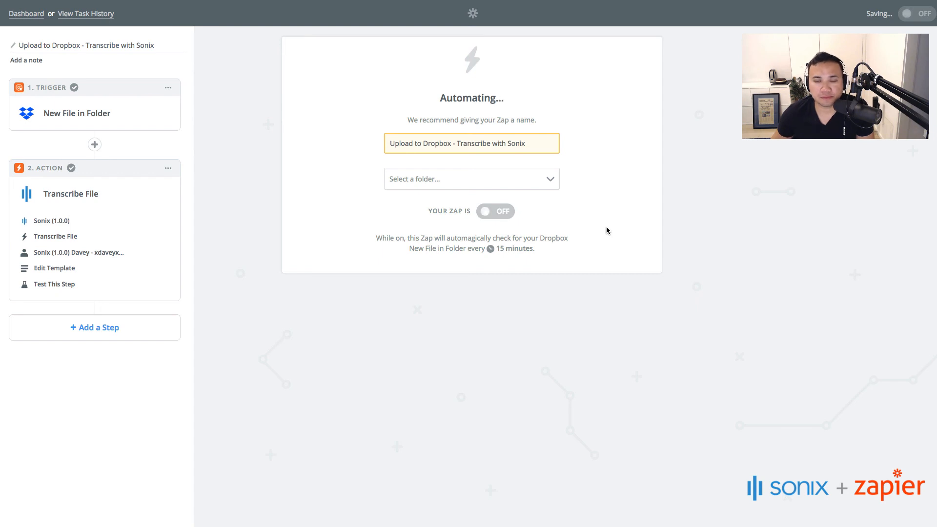